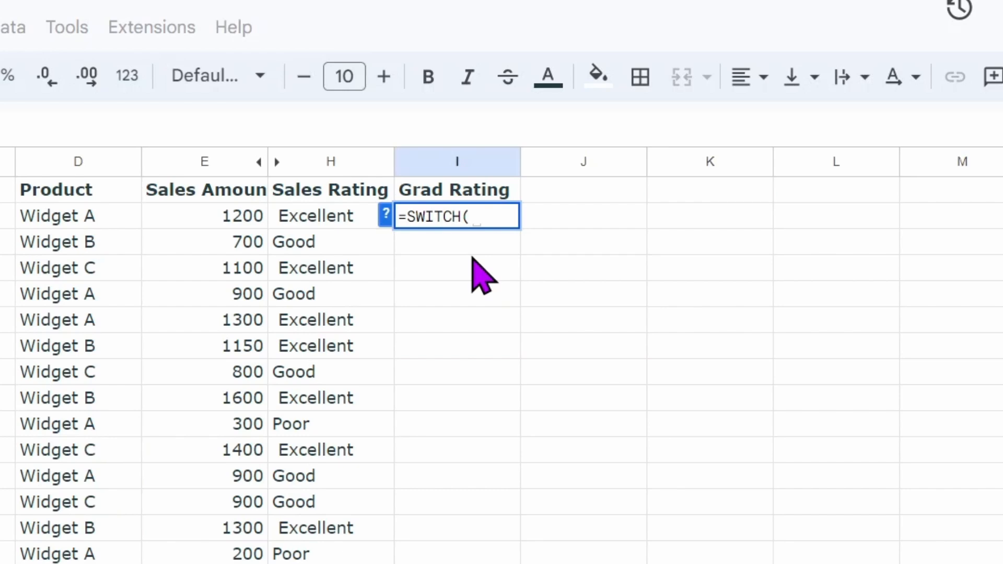
# Use H2 as the expression of the SWITCH formula in I2 and map "Excellent" to "A"
pyautogui.click(345, 219)
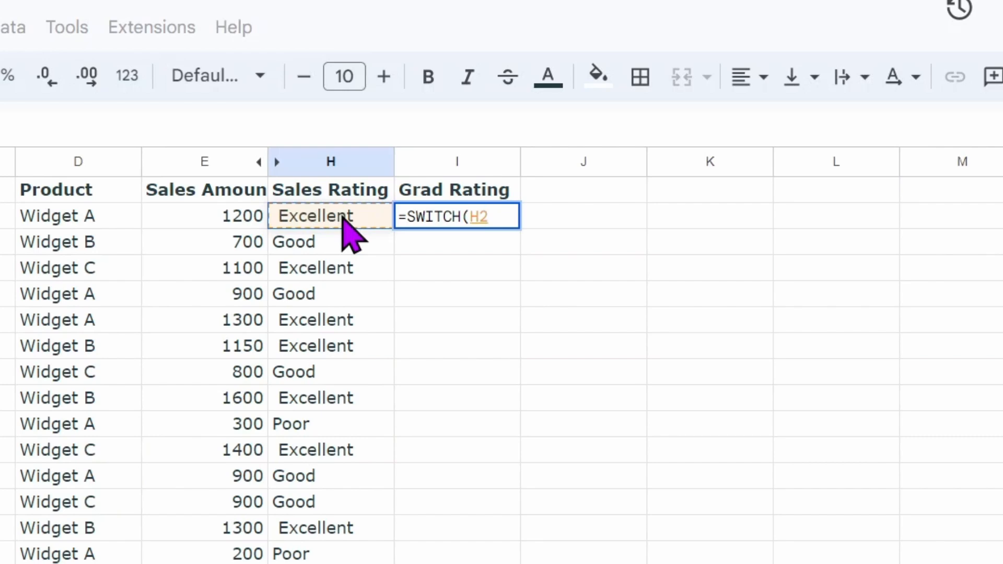
pyautogui.write(',')
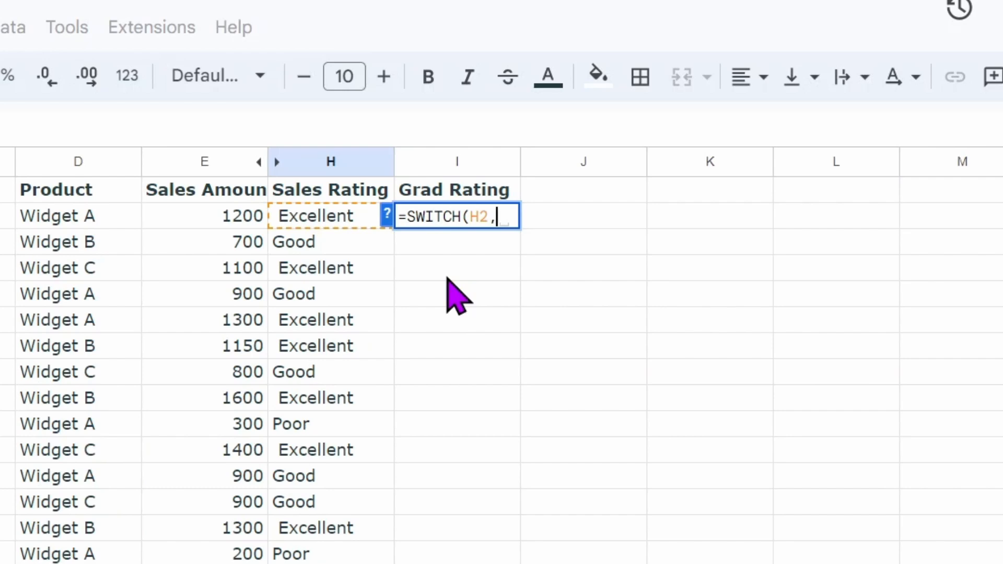
pyautogui.write('"')
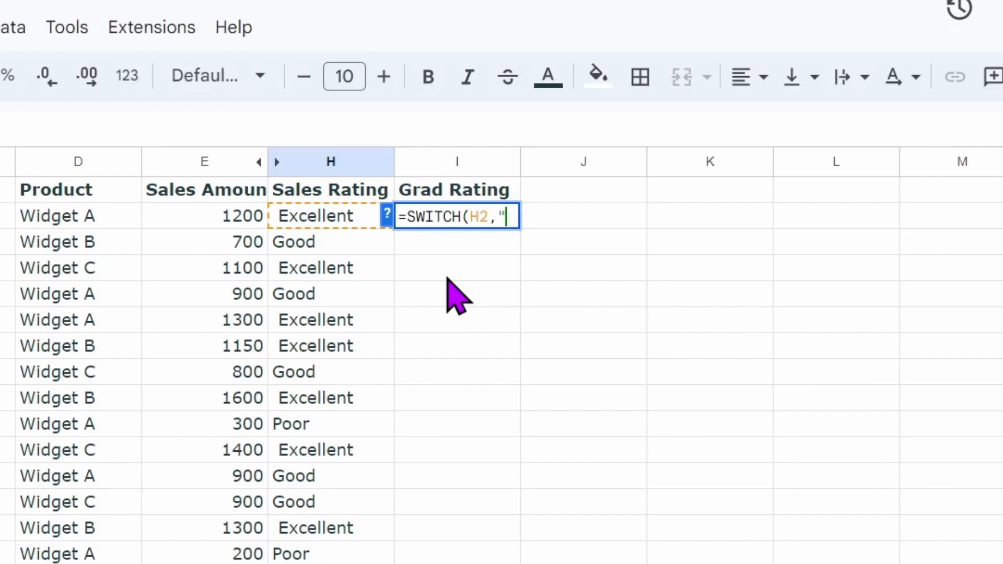
pyautogui.write('Excellent')
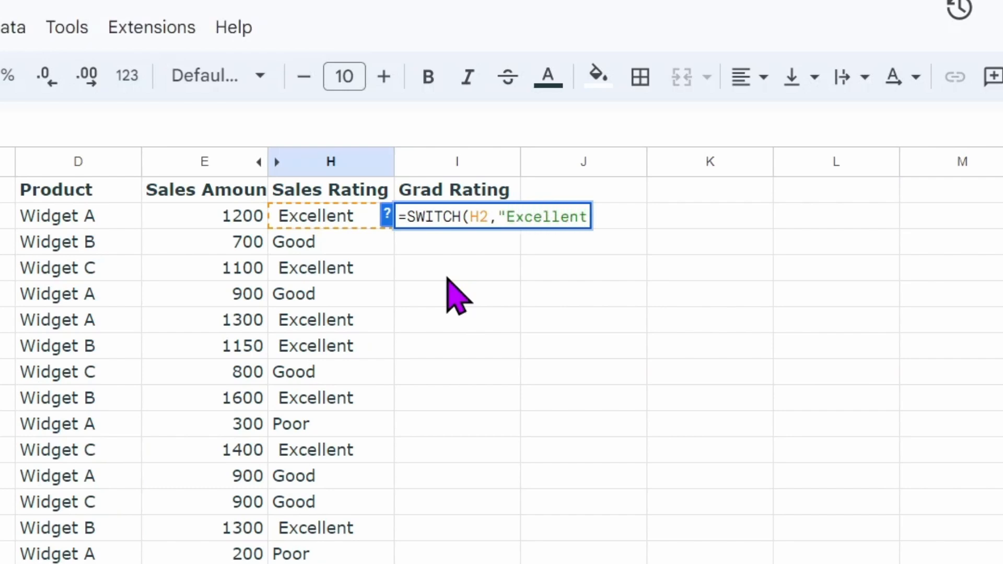
pyautogui.write('",')
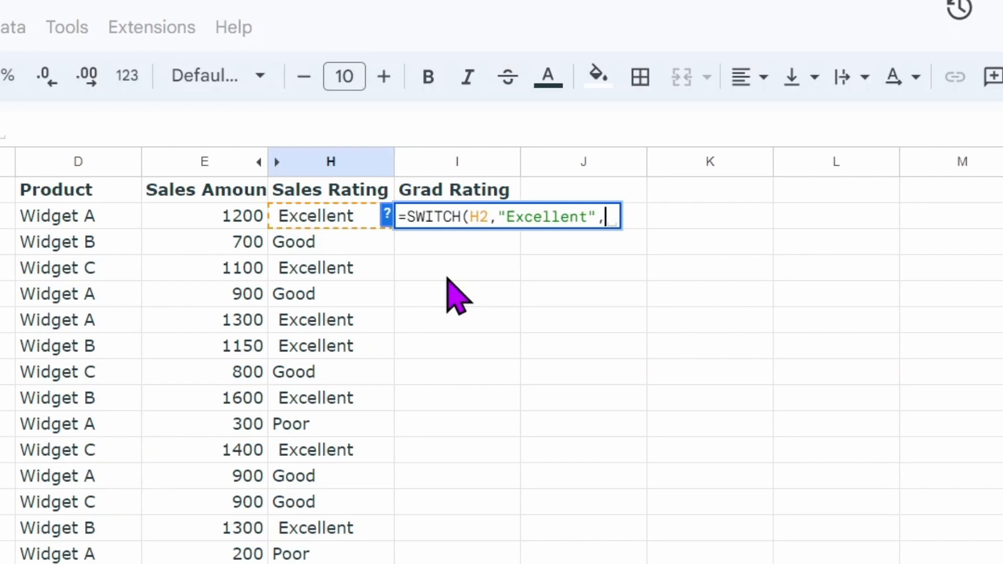
pyautogui.write('"')
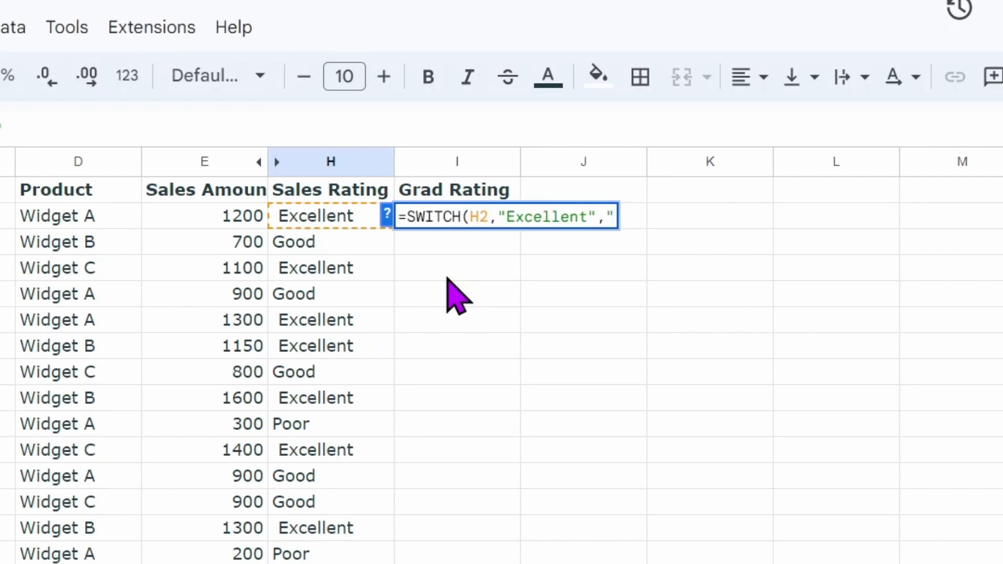
pyautogui.write('A",')
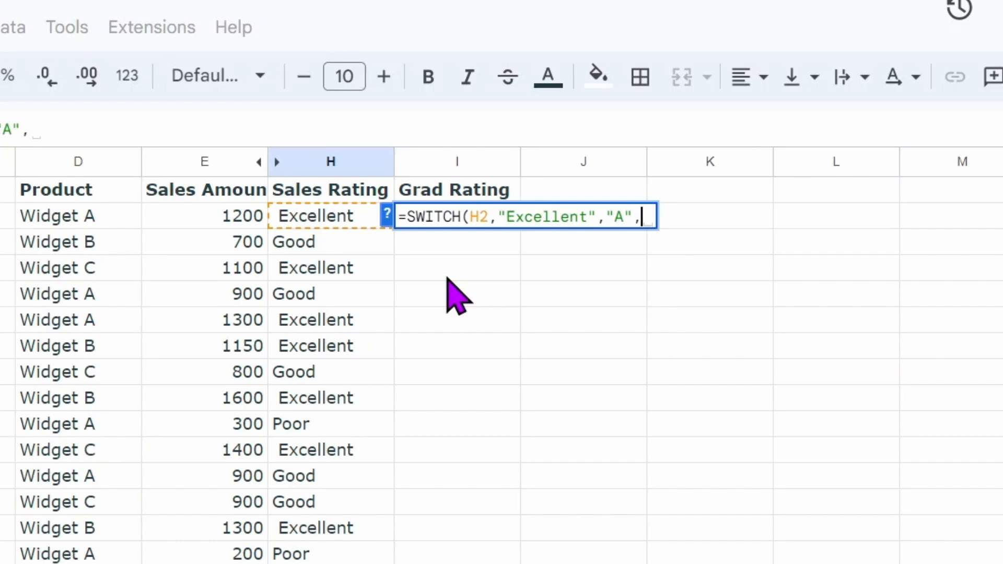
# Add cases to the I2 SWITCH formula that map "Good" to "B" and "Poor" to "C"
pyautogui.write('"Good",')
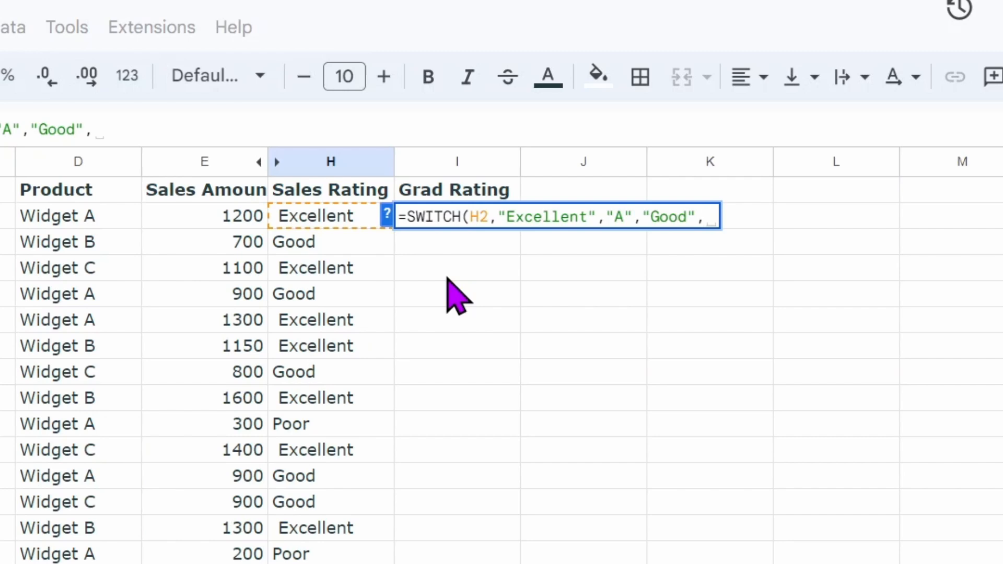
pyautogui.write('"B",')
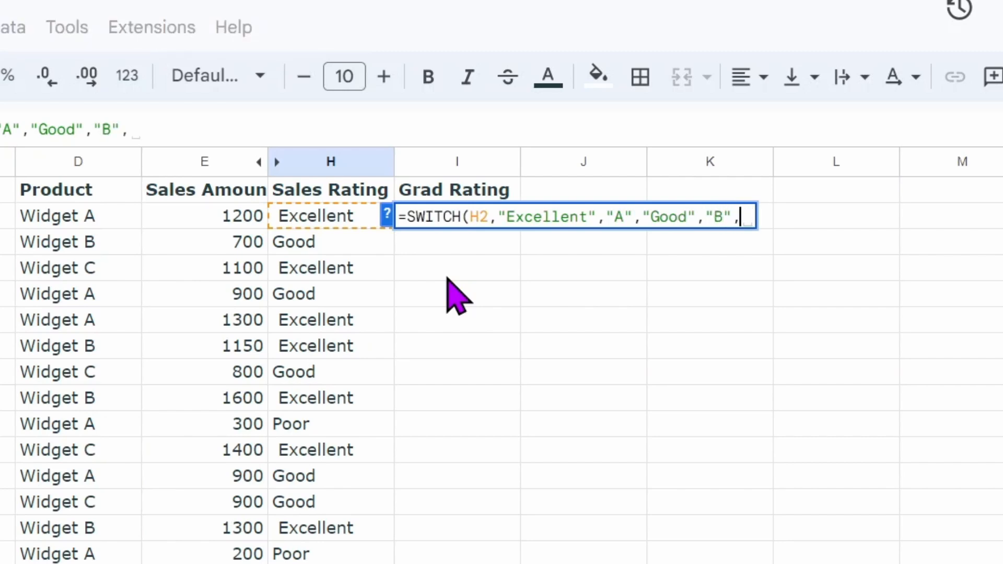
pyautogui.write('"P')
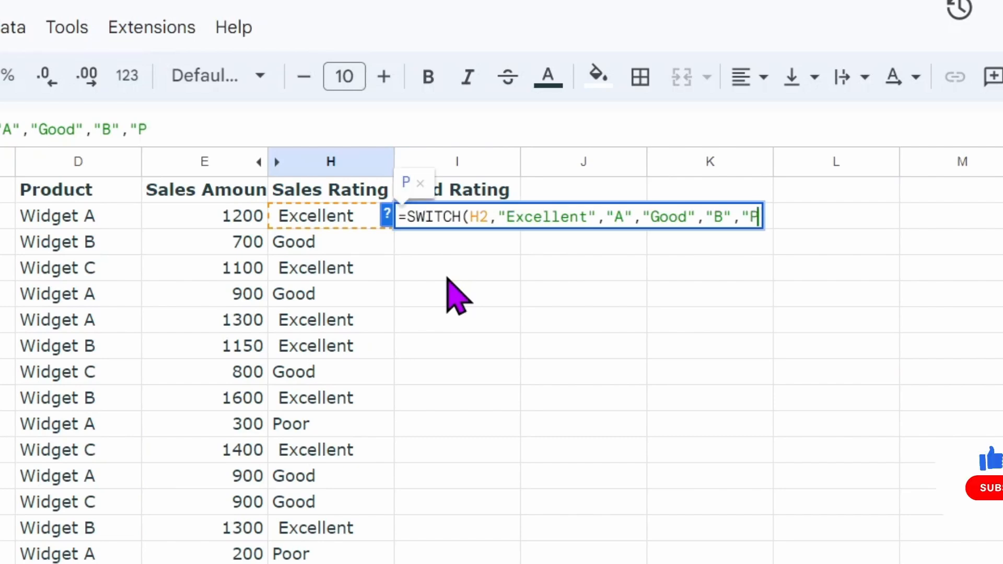
pyautogui.write('oor","C"')
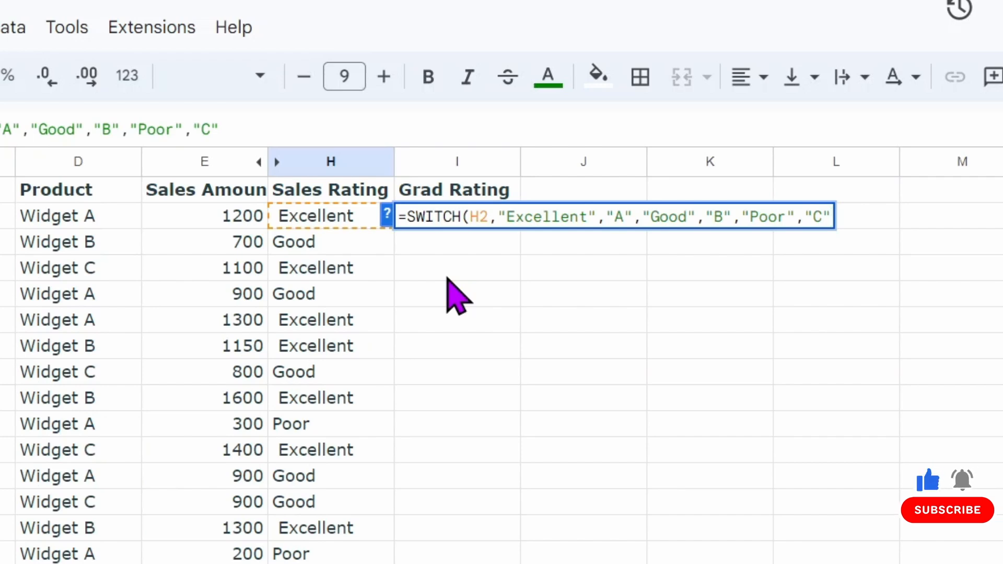
# Finish the I2 SWITCH formula with the default value "NA" and fill it down the Grad Rating column
pyautogui.write(',"')
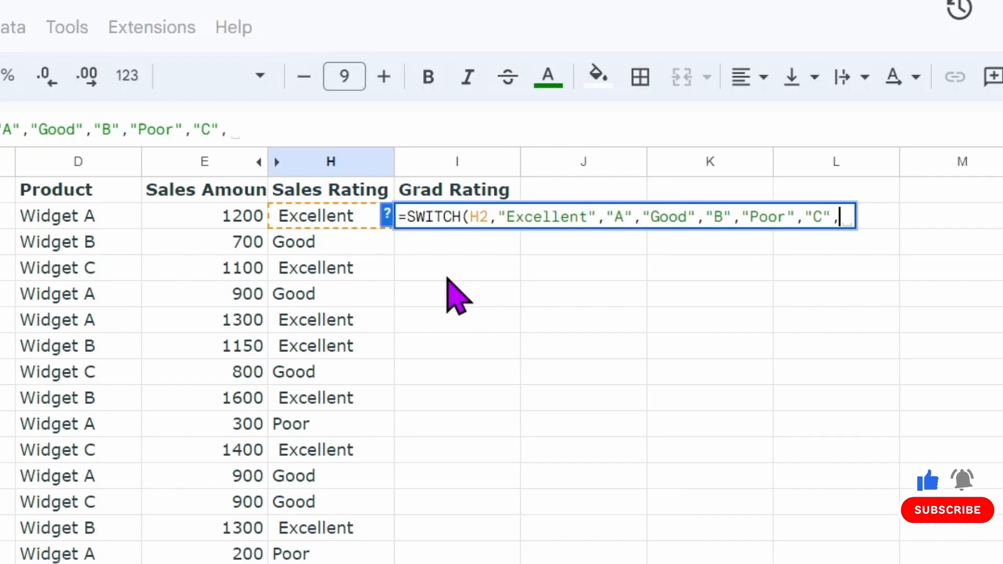
pyautogui.write('NA')
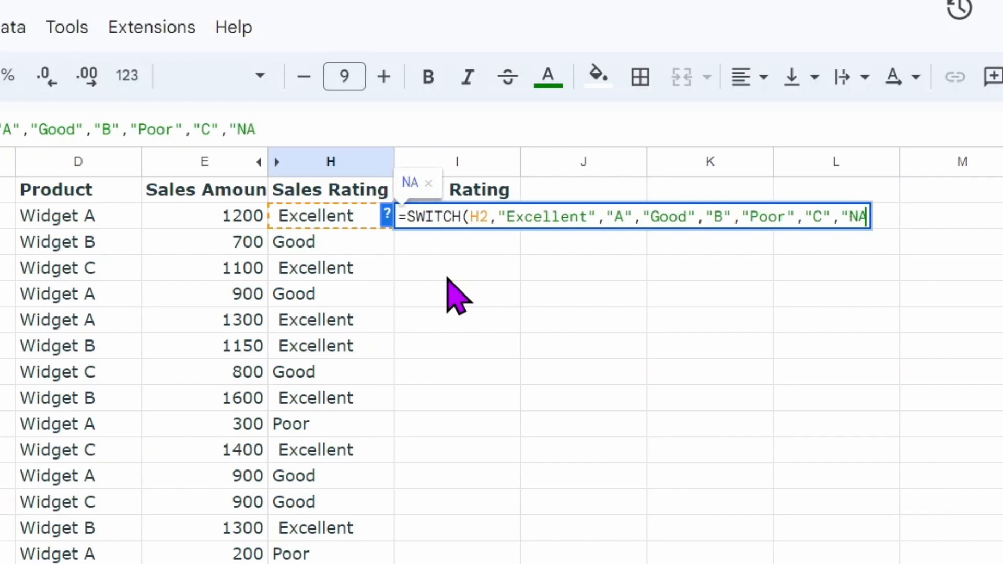
pyautogui.write('")')
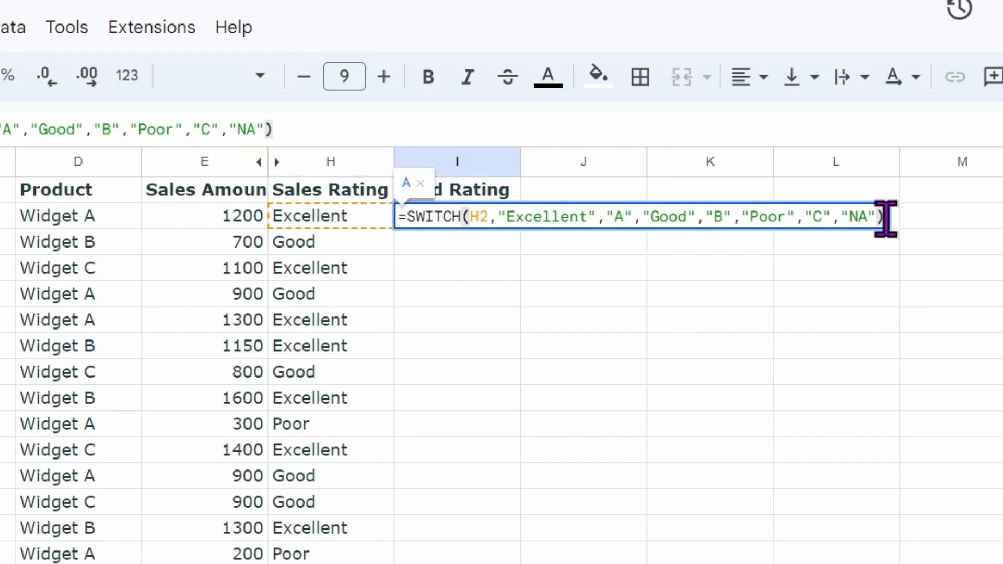
pyautogui.press('Return')
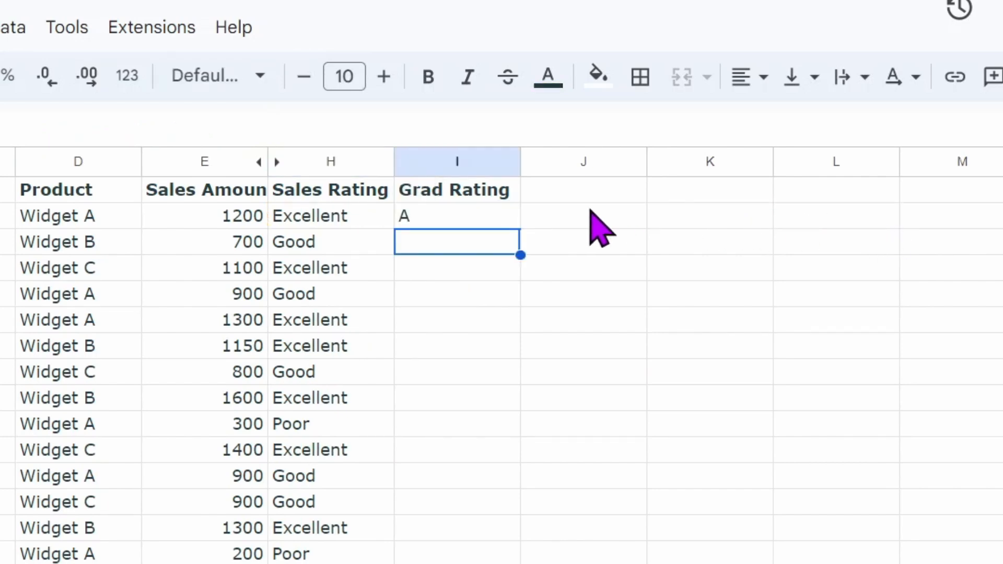
pyautogui.click(446, 214)
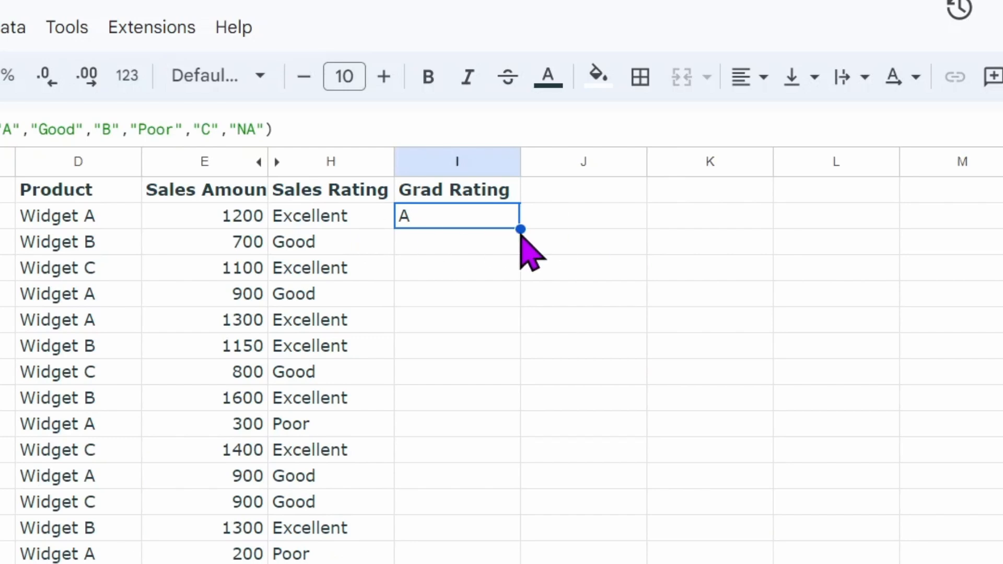
pyautogui.moveTo(521, 228); pyautogui.dragTo(481, 559)
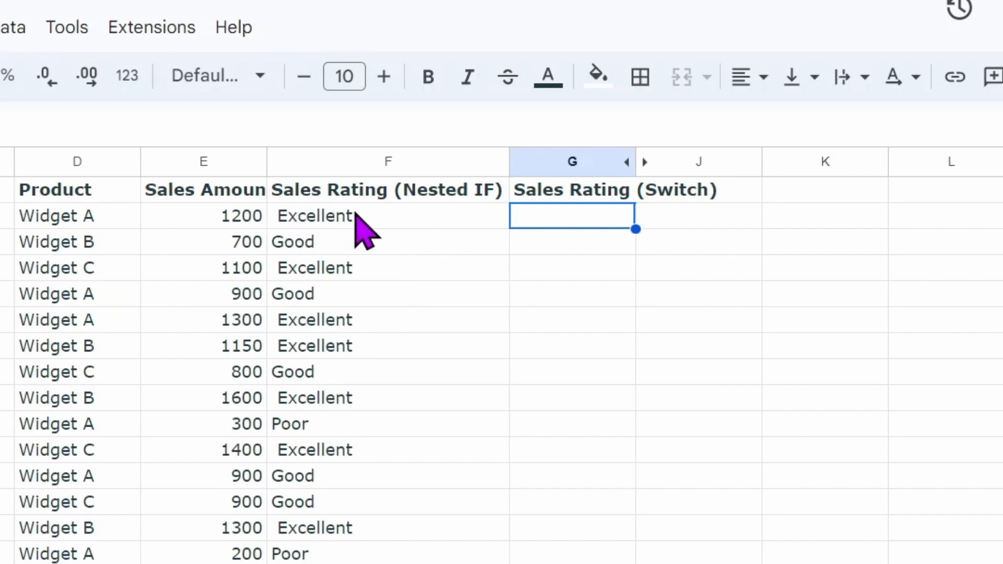
# Examine the nested IF formula in F2 for its sales amount conditions and ratings
pyautogui.click(425, 224)
pyautogui.doubleClick(418, 215)
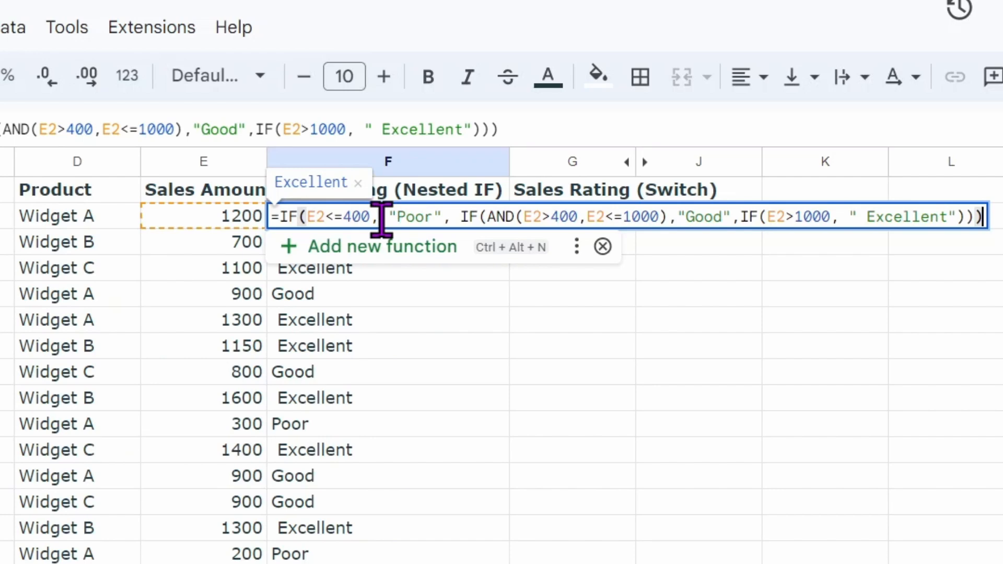
pyautogui.press('Return')
# Start a SWITCH formula in G2 with true as the expression and E2<=400 returning "Poor"
pyautogui.doubleClick(566, 214)
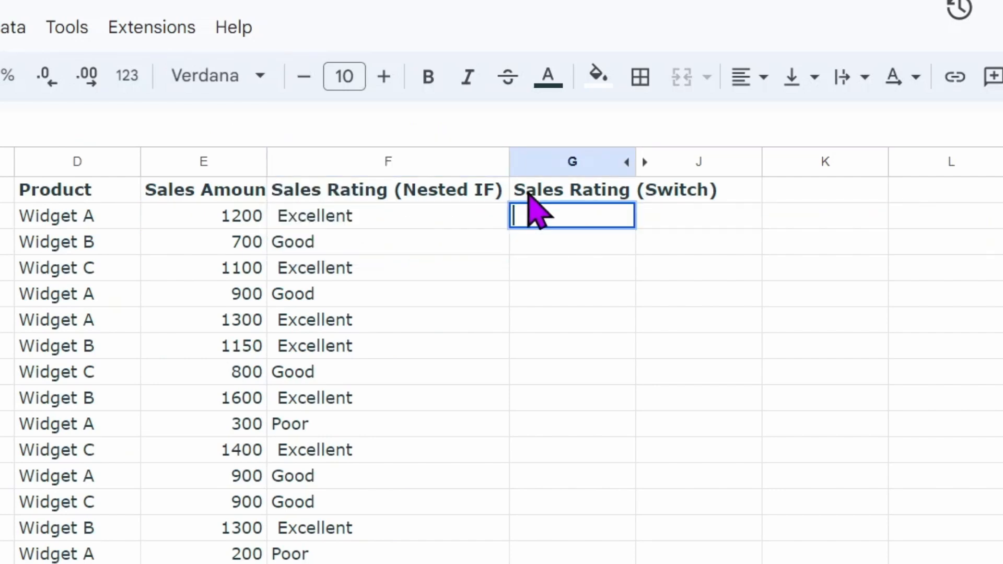
pyautogui.write('=')
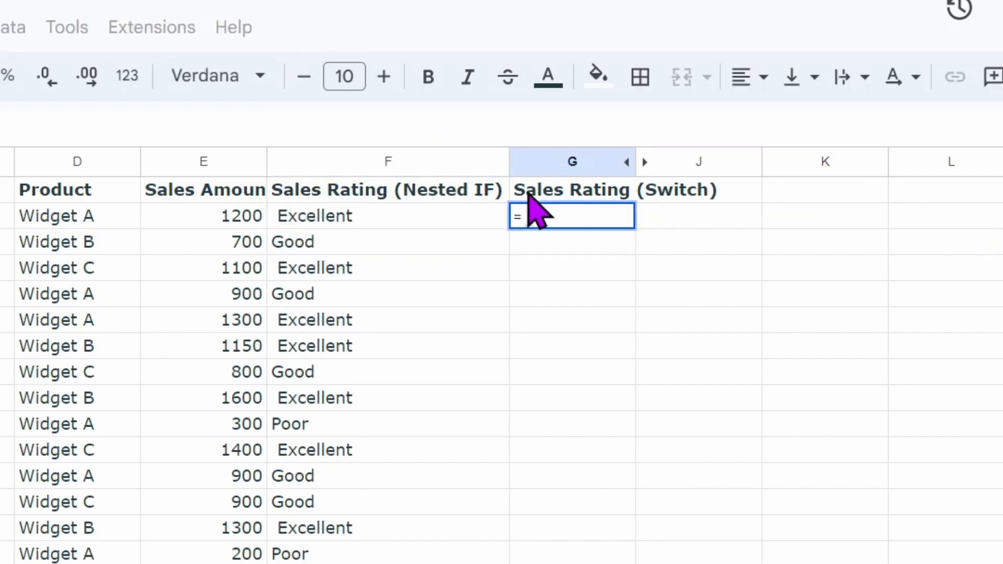
pyautogui.write('switc')
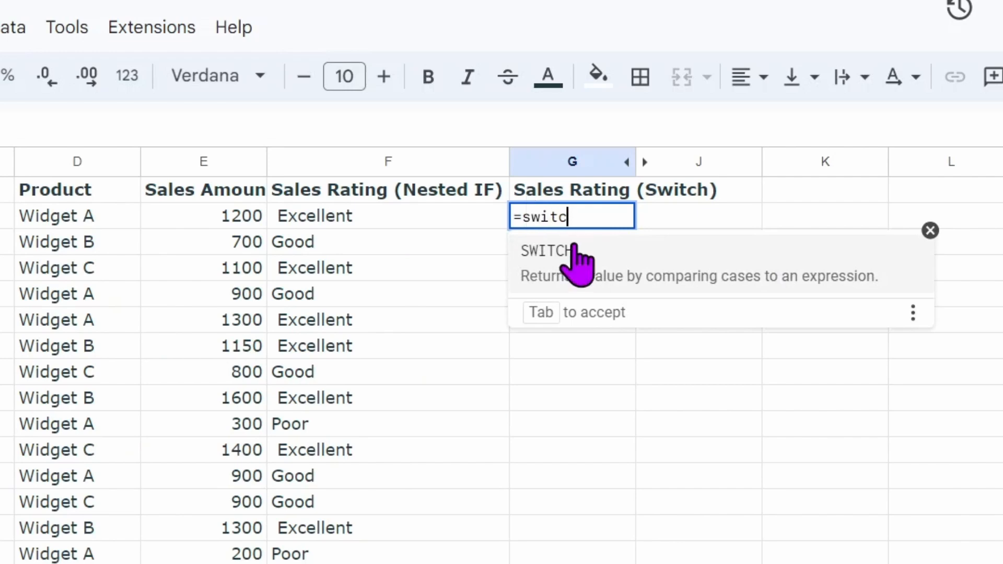
pyautogui.click(573, 253)
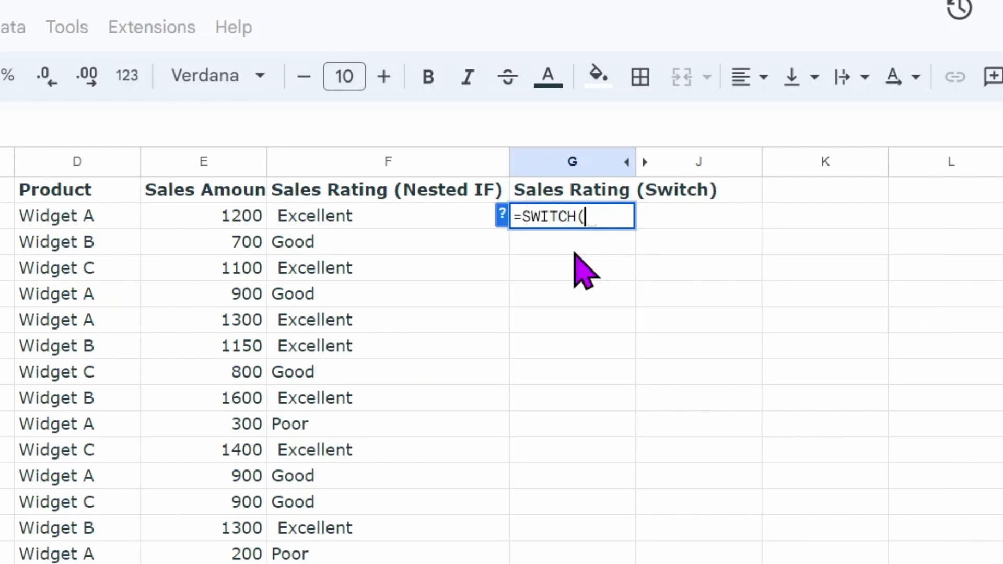
pyautogui.write('true')
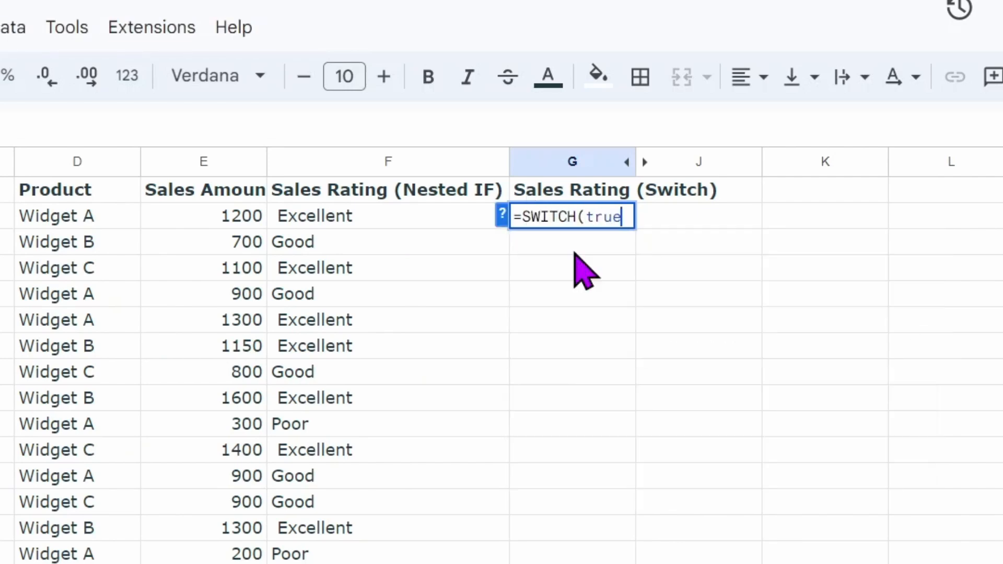
pyautogui.write(',')
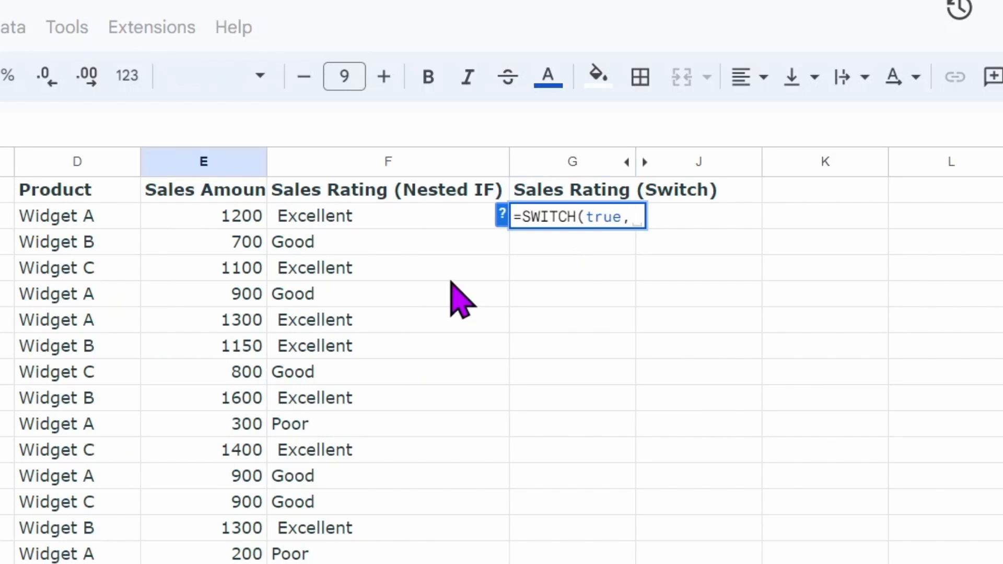
pyautogui.click(226, 215)
pyautogui.write('<')
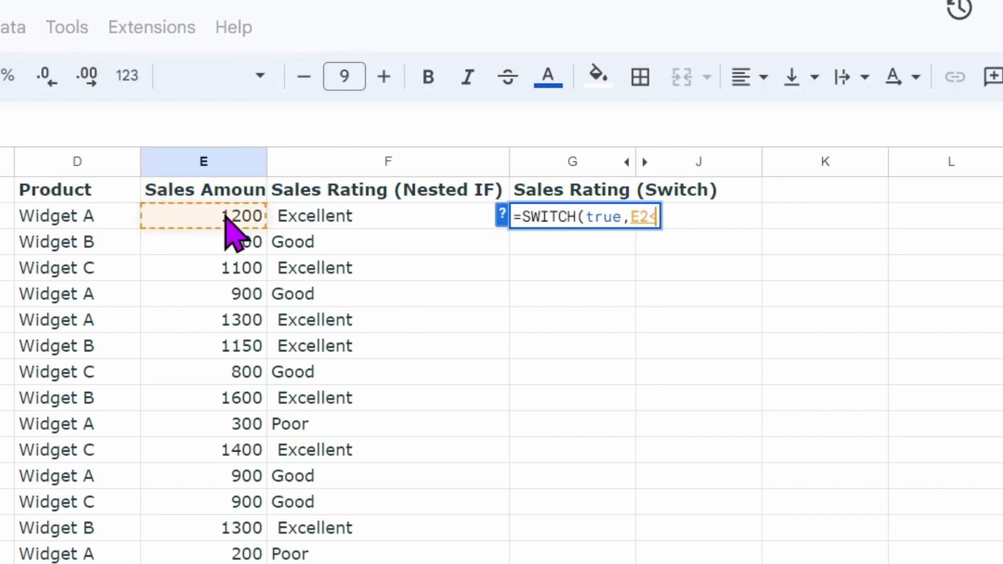
pyautogui.write('=400,')
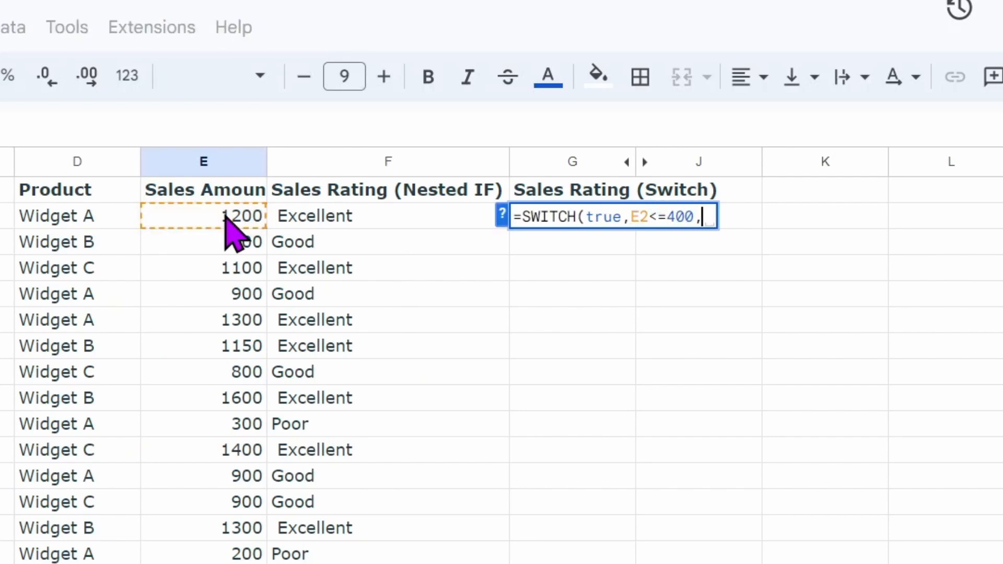
pyautogui.write('"Poor",')
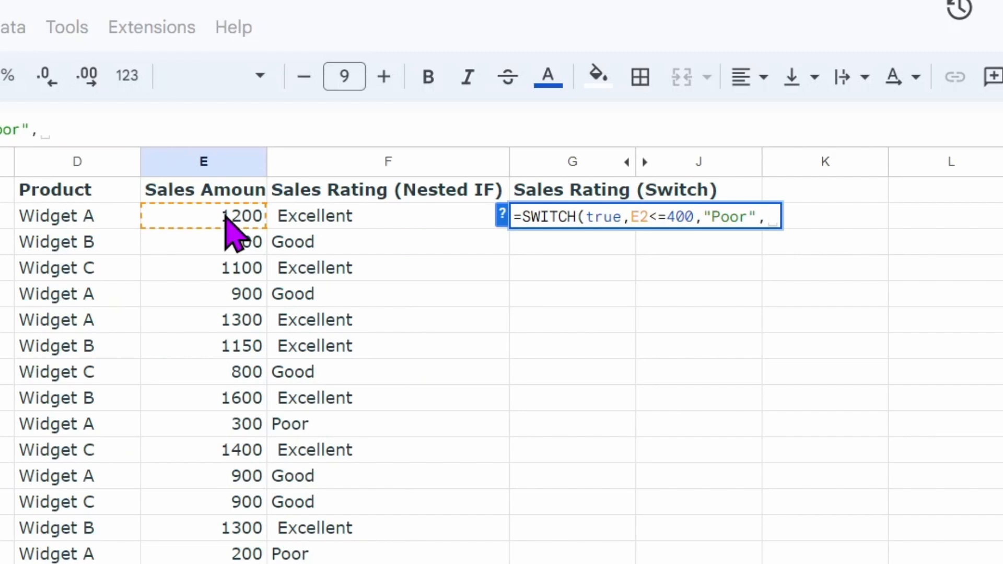
# Add a second case to the G2 SWITCH formula in which AND(E2>400,E2<=1000) returns "Good"
pyautogui.write('And')
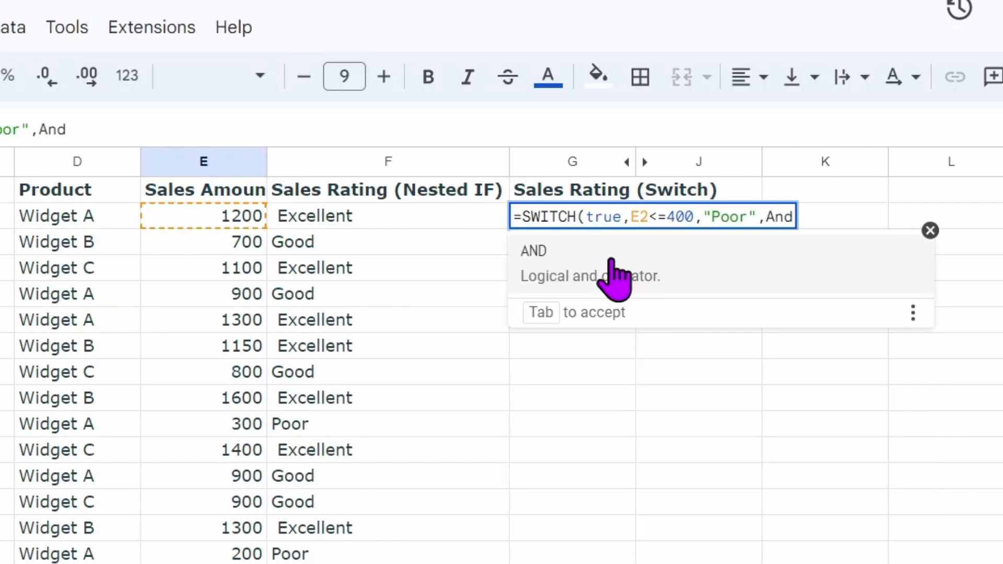
pyautogui.click(618, 270)
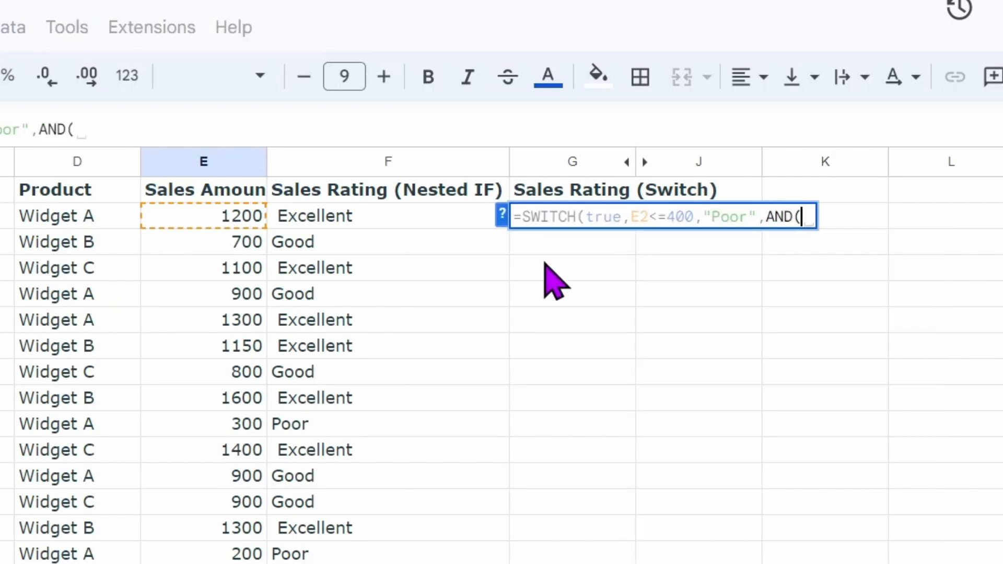
pyautogui.click(224, 219)
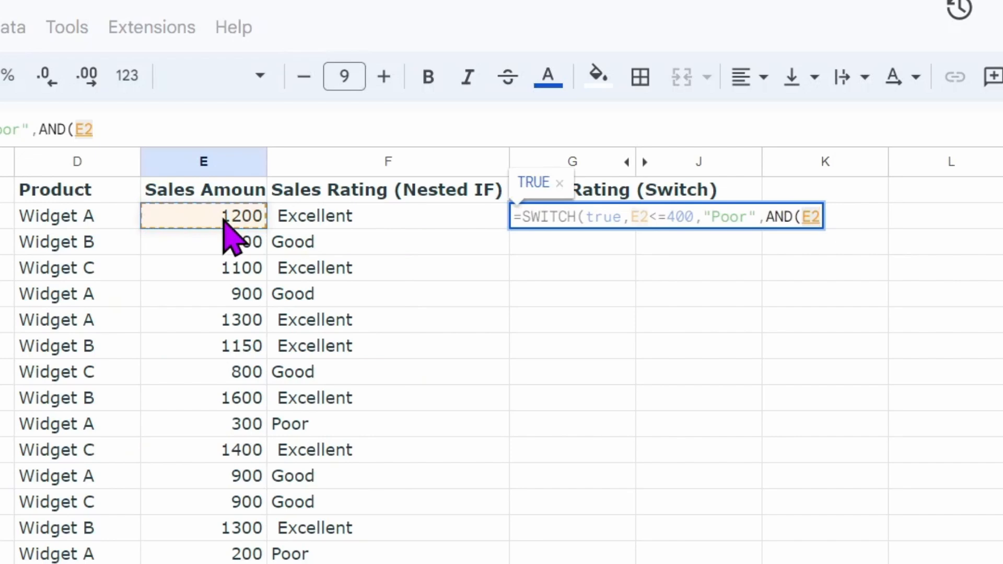
pyautogui.write('>400')
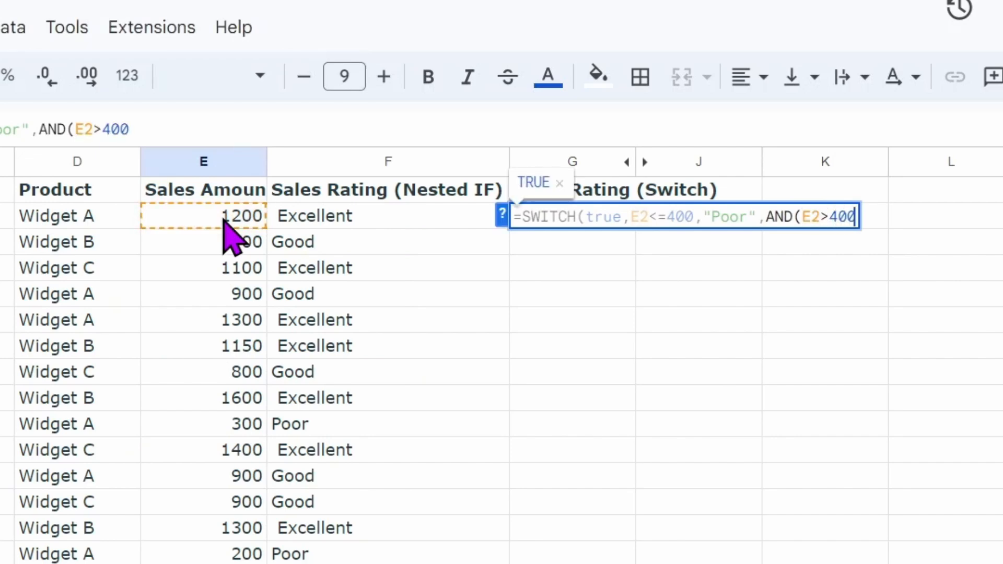
pyautogui.write(',')
pyautogui.click(223, 219)
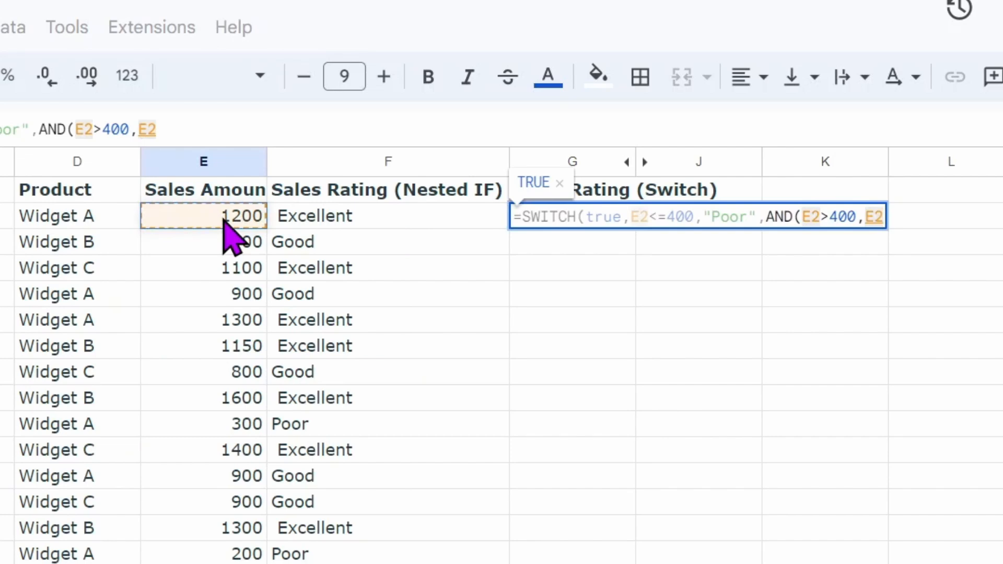
pyautogui.write('<100')
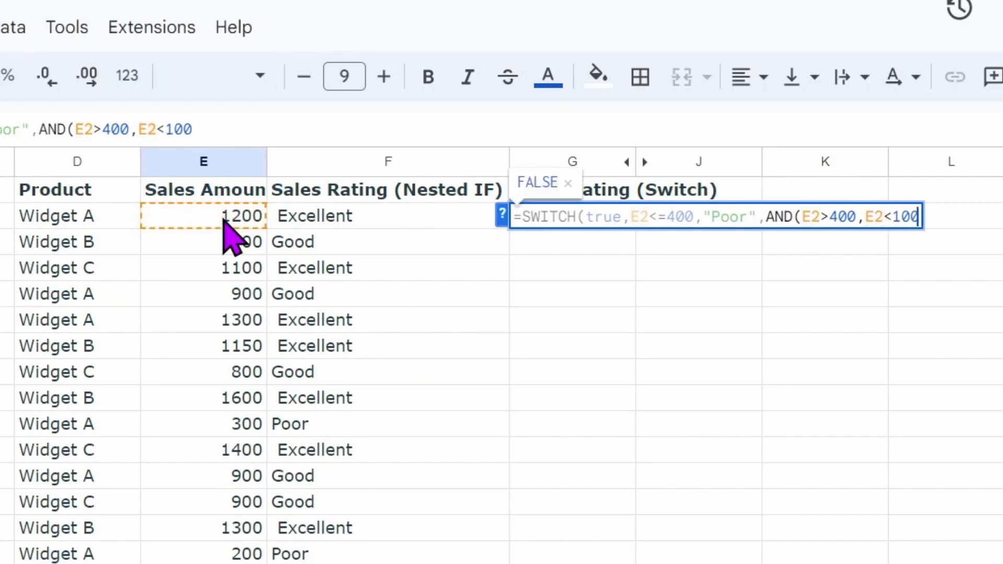
pyautogui.press('BackSpace')
pyautogui.press('BackSpace')
pyautogui.press('BackSpace')
pyautogui.write('=1000)')
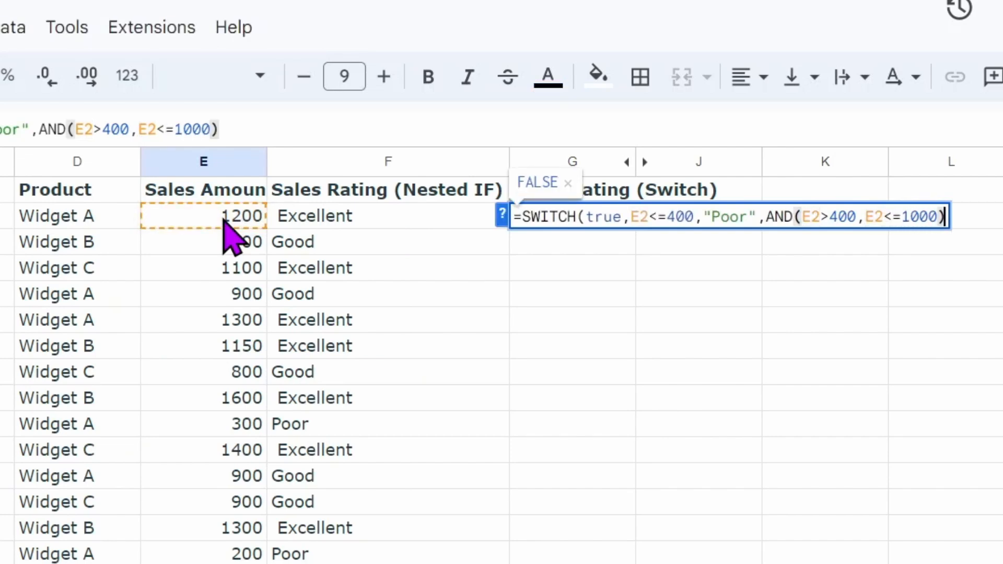
pyautogui.write(',"')
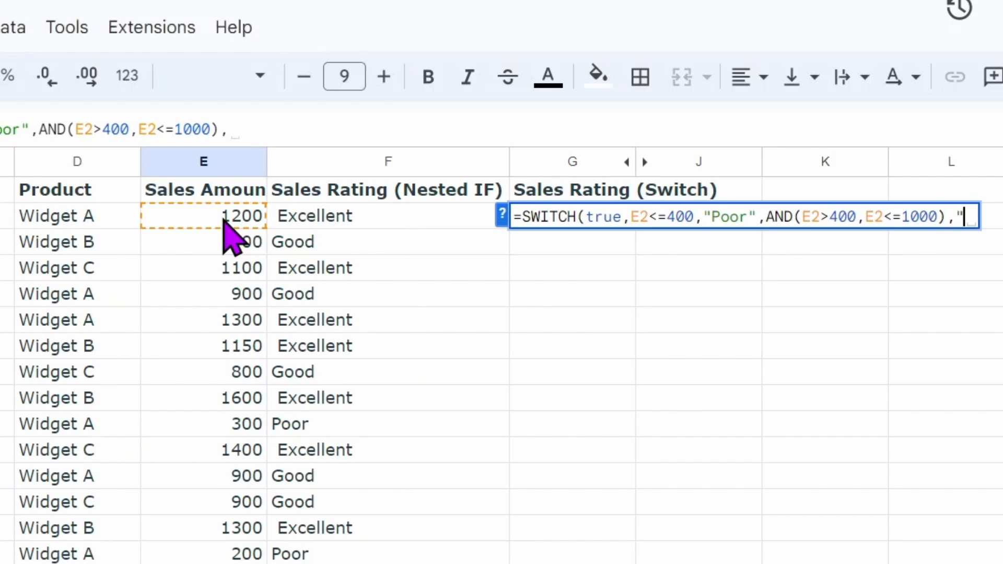
pyautogui.write('Good')
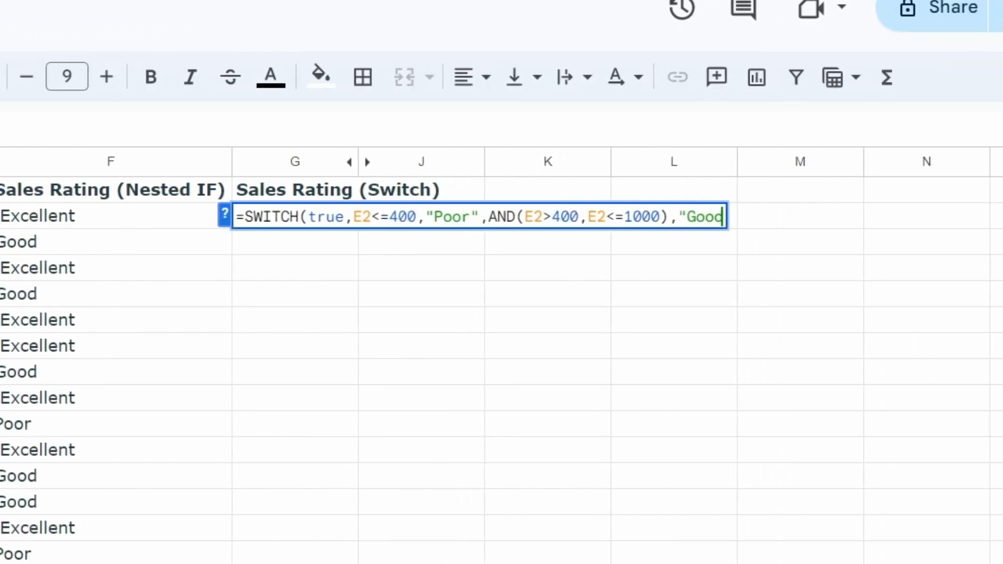
pyautogui.write('",')
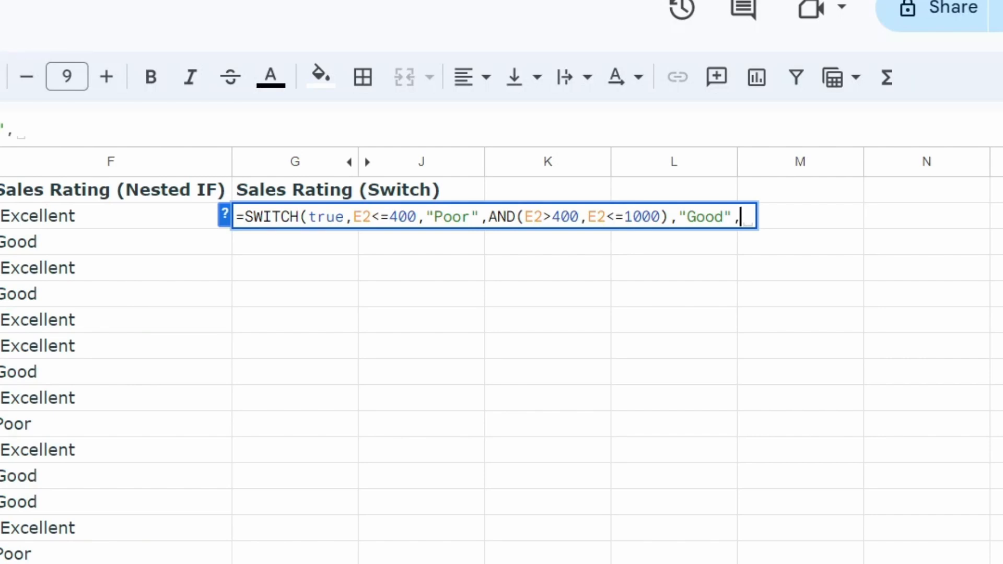
# Finish the G2 SWITCH formula with E2>1000 returning "Excellent" and fill it down the Sales Rating (Switch) column
pyautogui.write('E2')
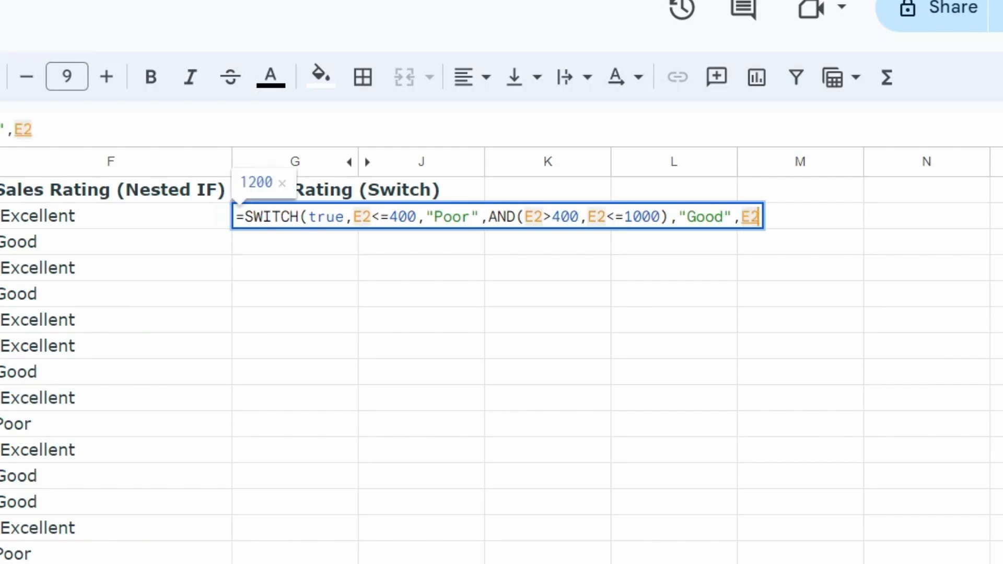
pyautogui.write('>1000,')
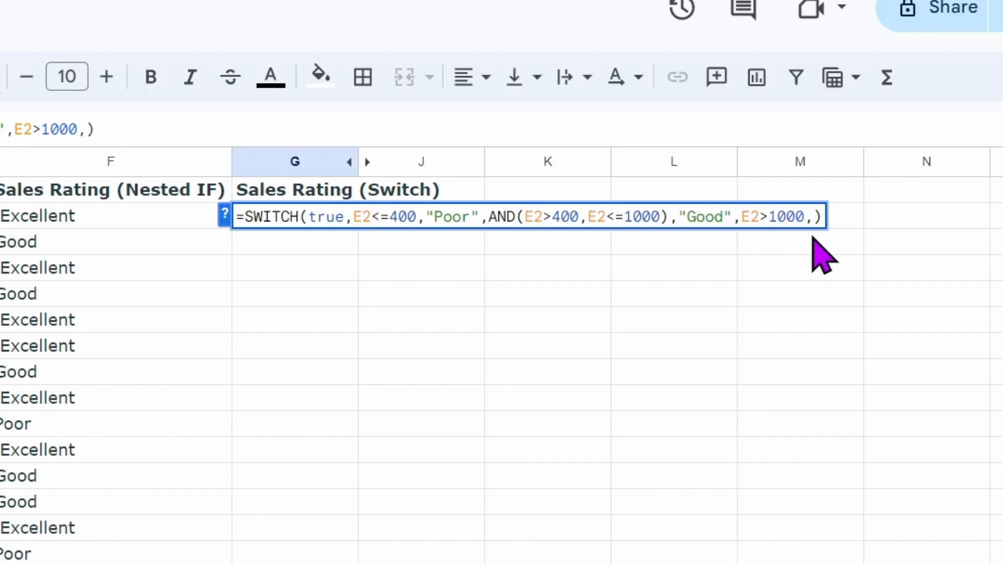
pyautogui.write('"Excellent"')
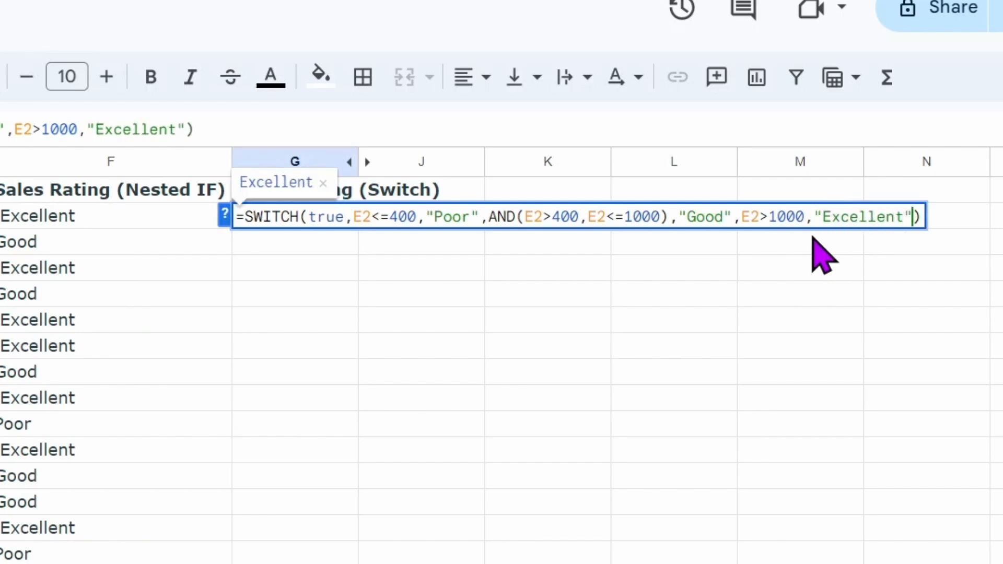
pyautogui.press('Return')
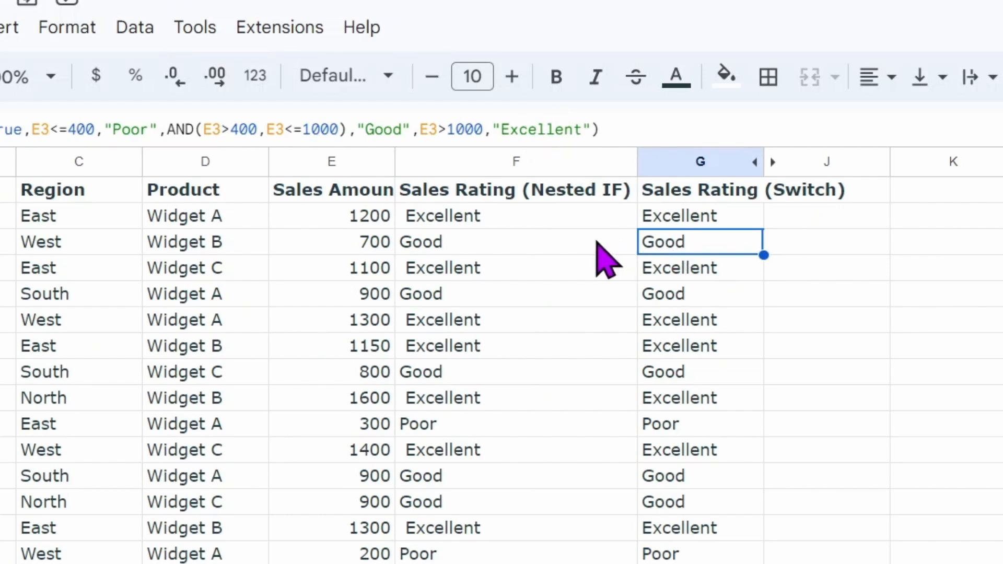
pyautogui.click(598, 243)
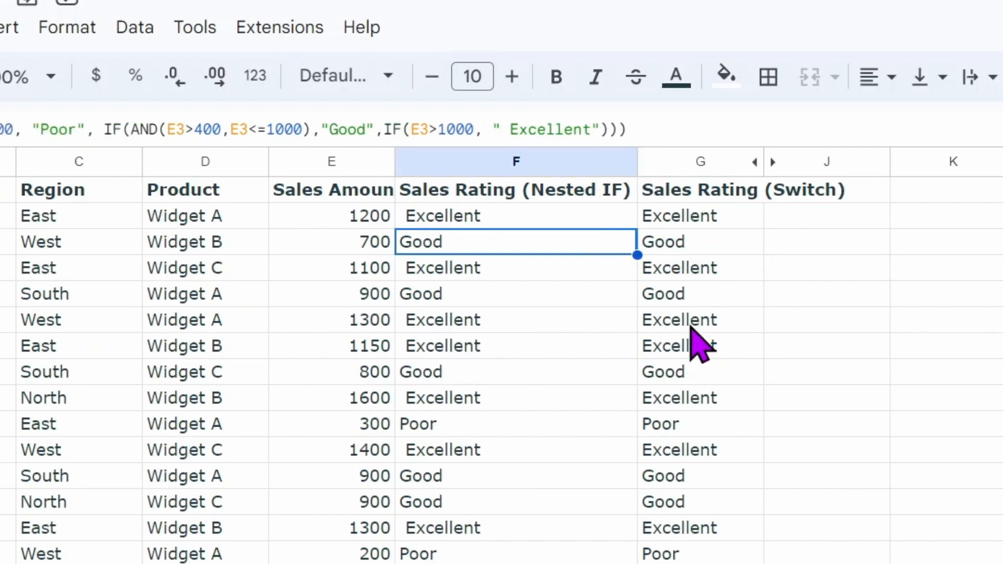